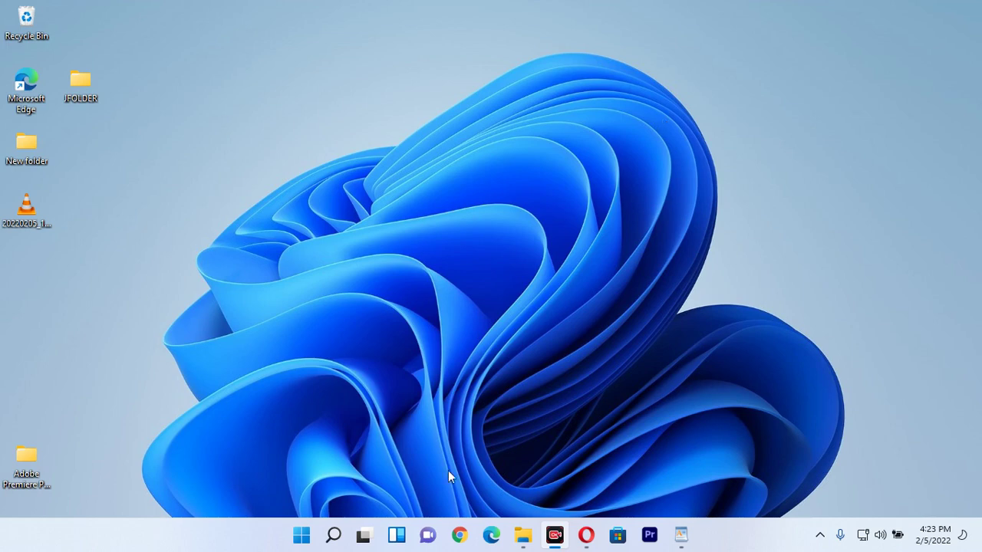
Open Google Chrome and maximize its window
{"action": "left_click", "coordinate": [459, 536]}
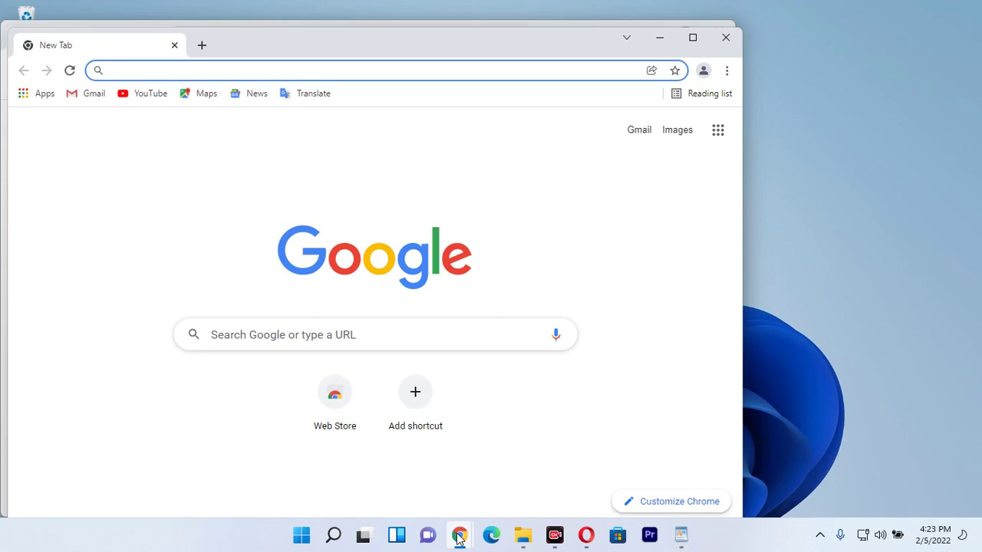
{"action": "left_click", "coordinate": [695, 37]}
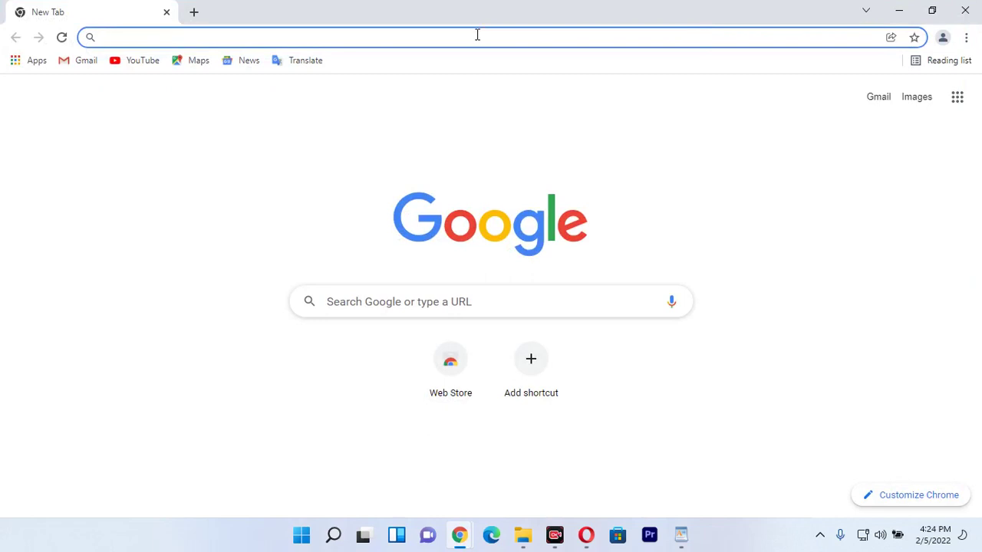
Search Google for "ralink bluetooth driver windows 10 64 bit"
{"action": "left_click", "coordinate": [409, 294]}
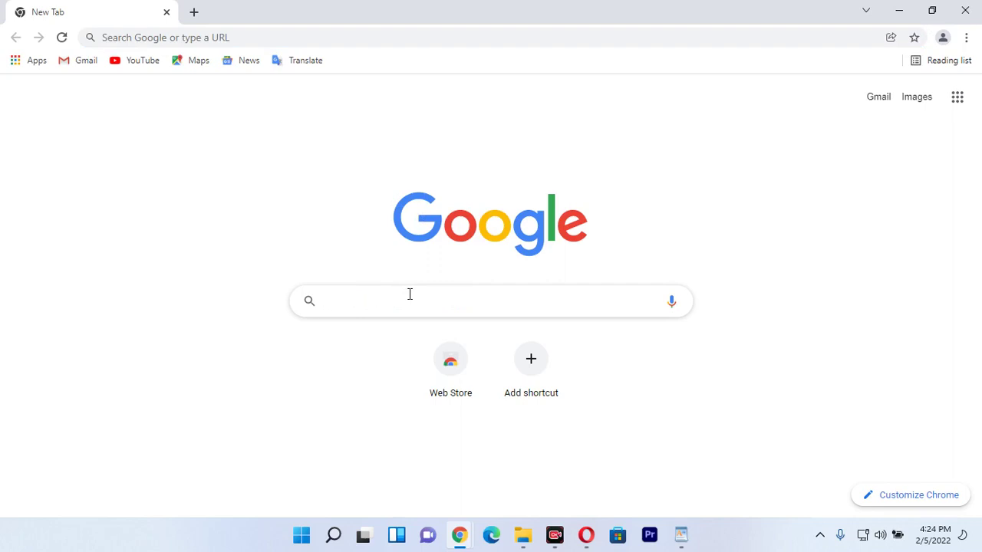
{"action": "type", "text": "Ralin"}
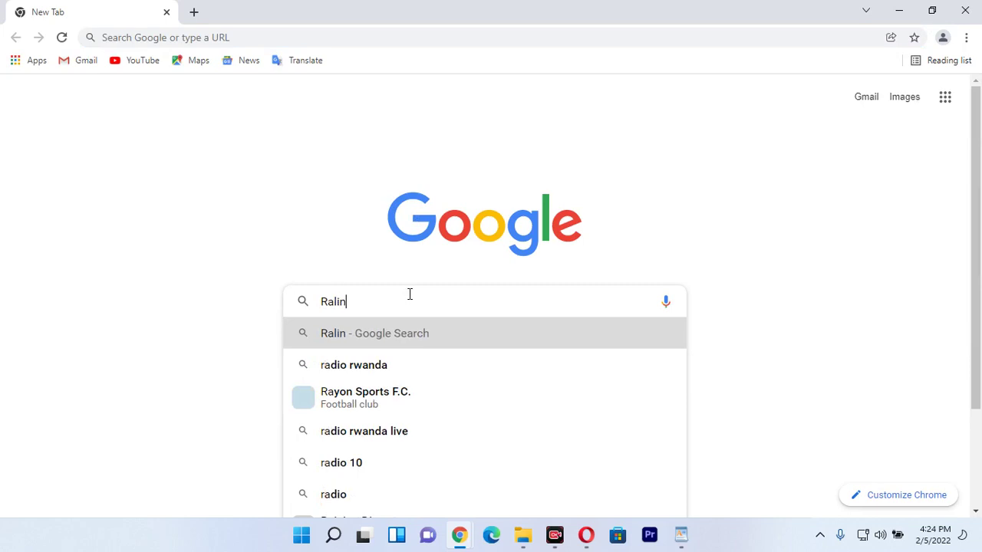
{"action": "type", "text": "k d"}
{"action": "key", "text": "BackSpace"}
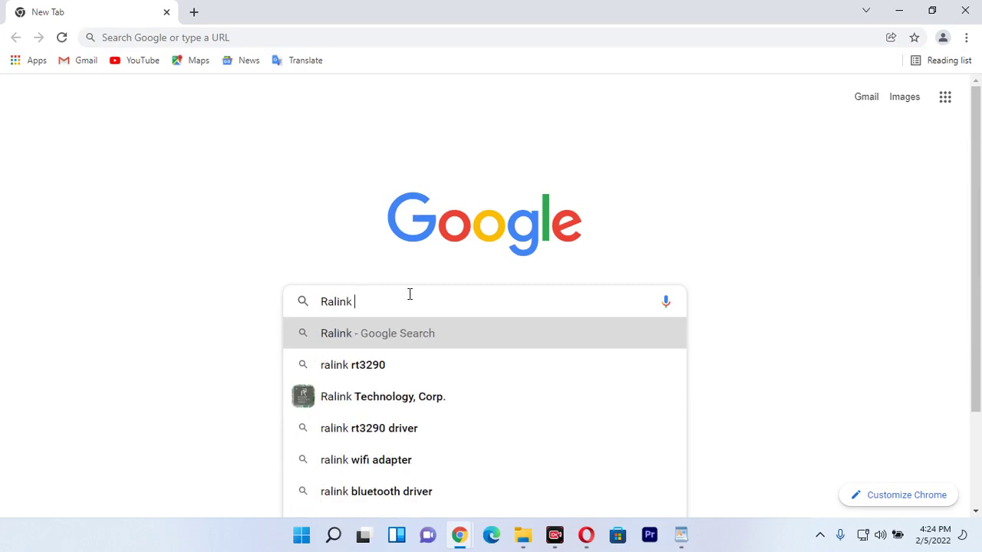
{"action": "type", "text": "bluettoth"}
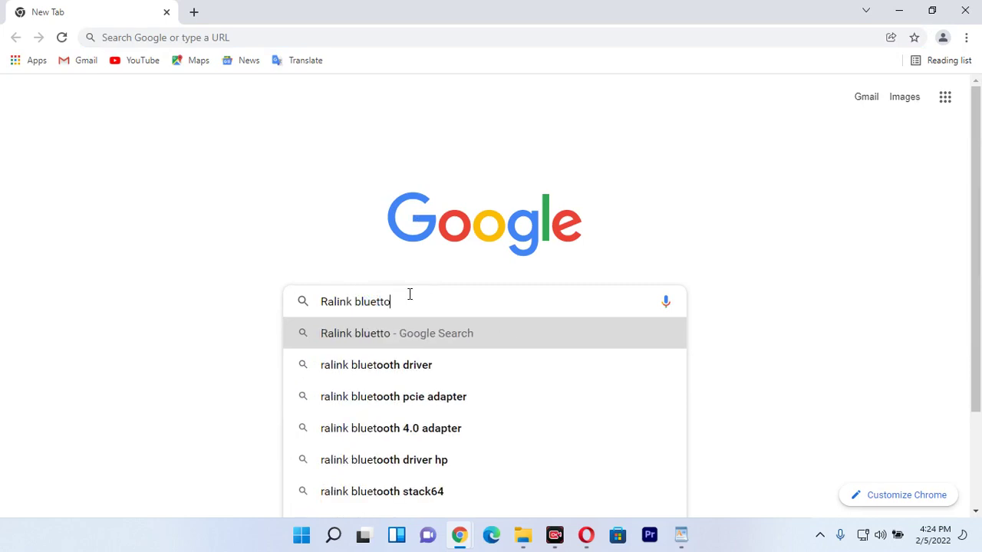
{"action": "key", "text": "BackSpace"}
{"action": "key", "text": "BackSpace"}
{"action": "key", "text": "BackSpace"}
{"action": "key", "text": "BackSpace"}
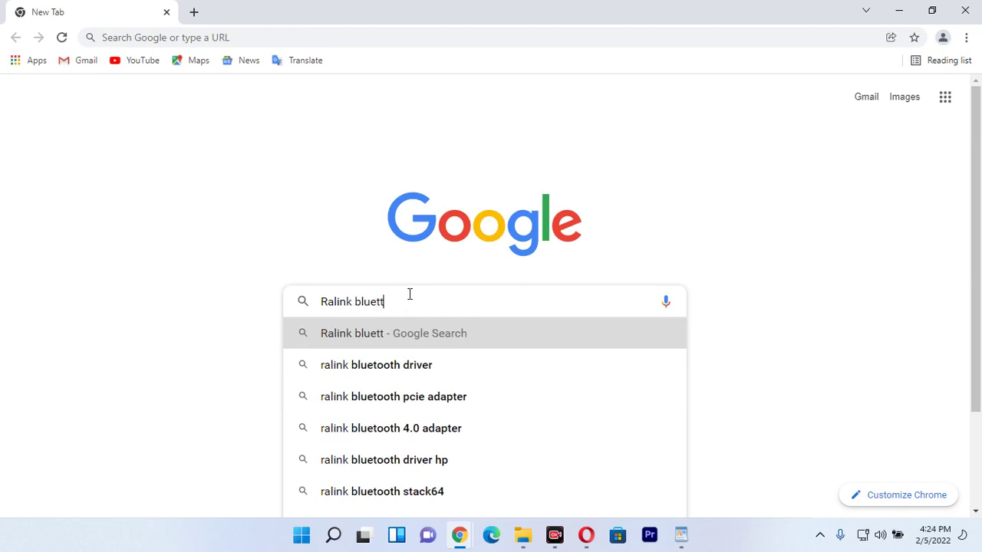
{"action": "key", "text": "BackSpace"}
{"action": "type", "text": "oo"}
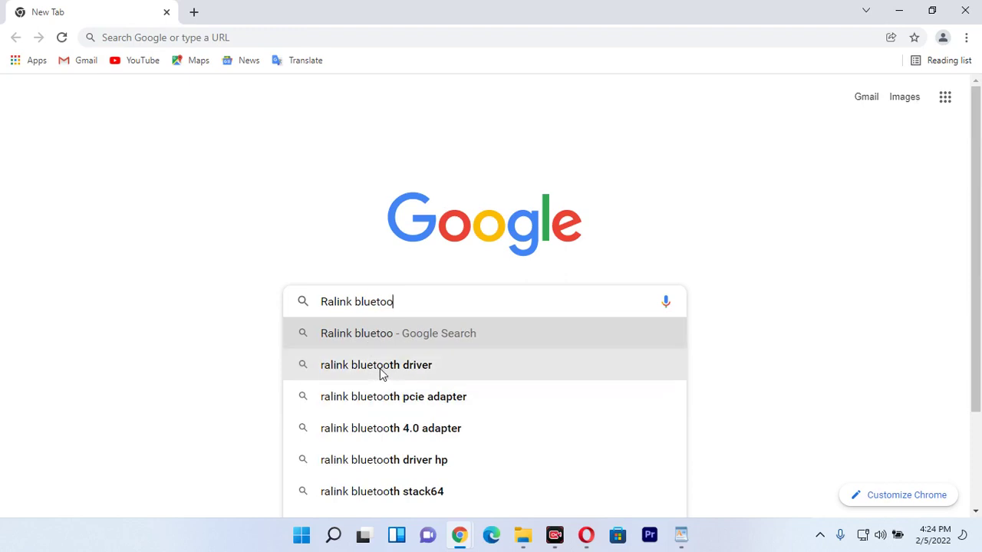
{"action": "type", "text": "th driv"}
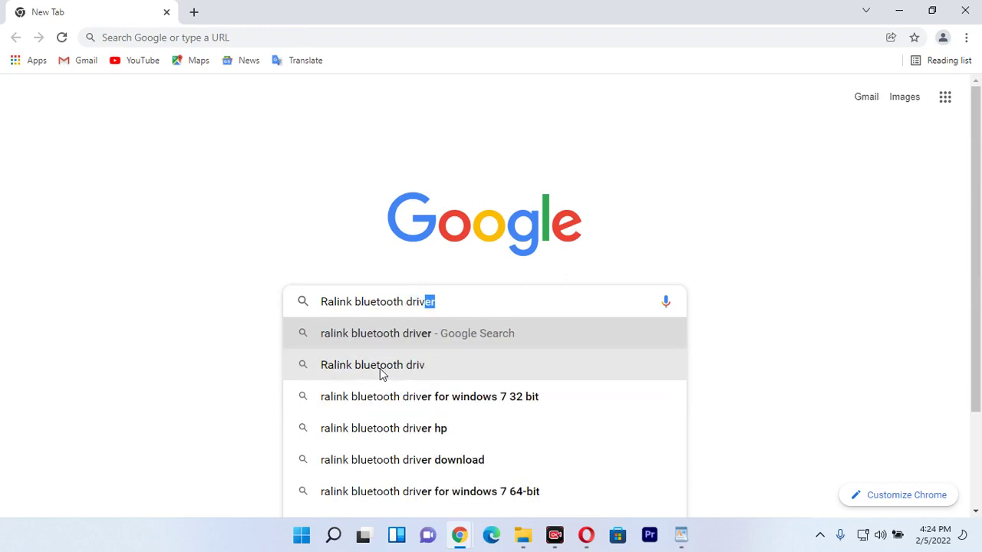
{"action": "type", "text": "ers"}
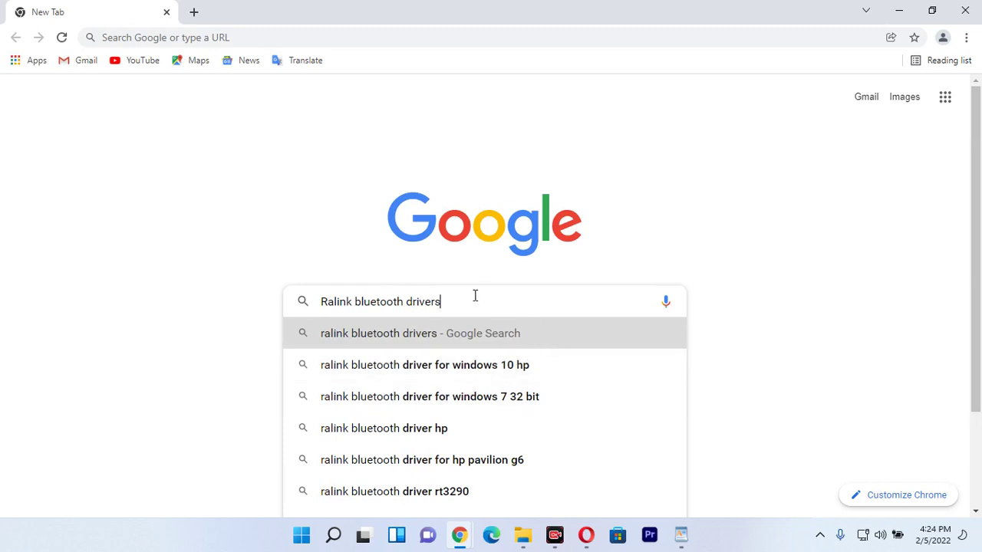
{"action": "type", "text": " 6"}
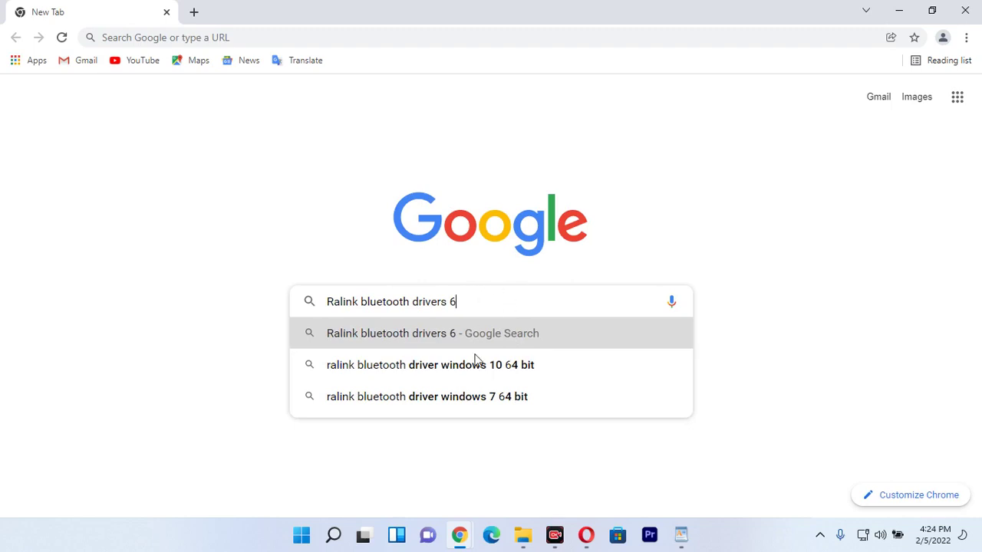
{"action": "left_click", "coordinate": [518, 375]}
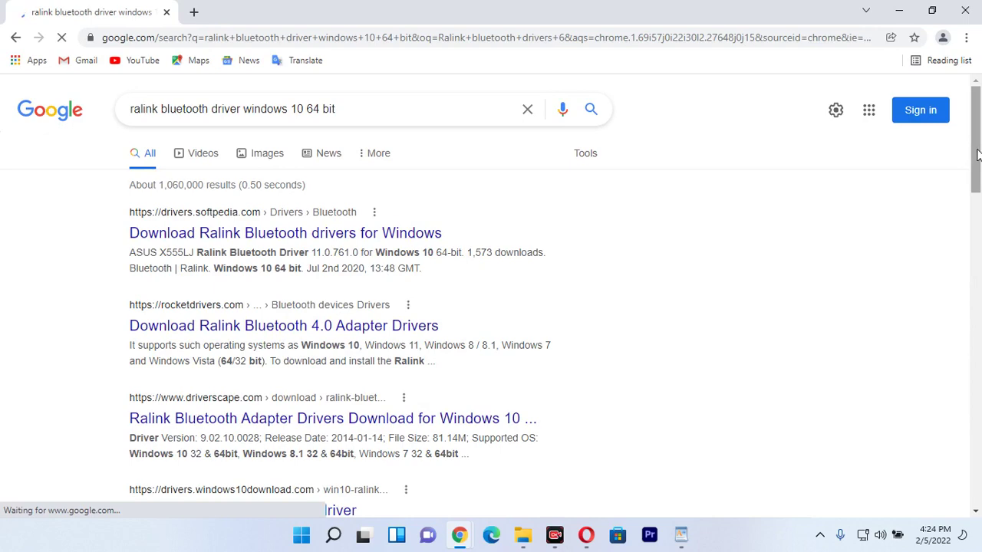
Look through the search results and open Softpedia's "Download Ralink Bluetooth drivers for Windows" page
{"action": "left_click_drag", "start_coordinate": [976, 156], "coordinate": [978, 347]}
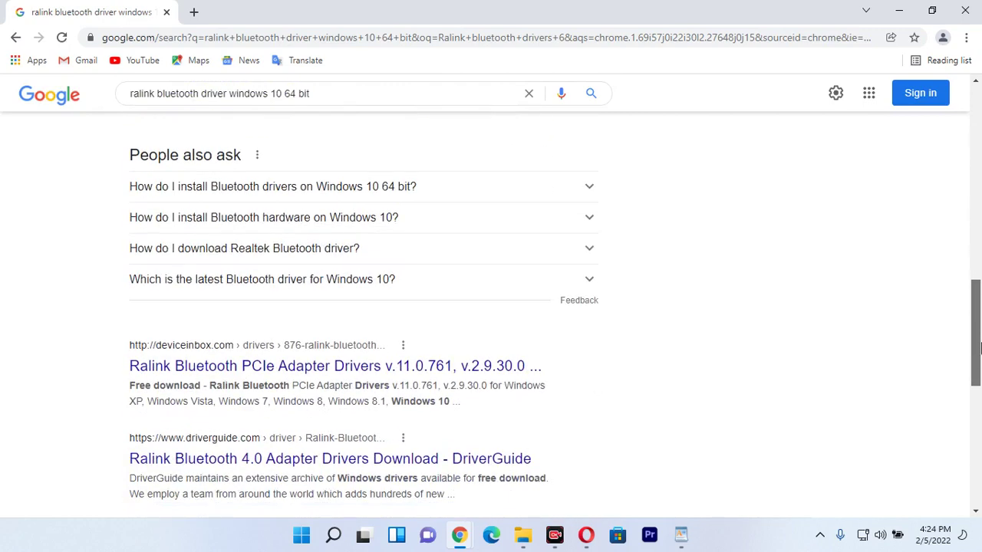
{"action": "left_click_drag", "start_coordinate": [979, 347], "coordinate": [978, 142]}
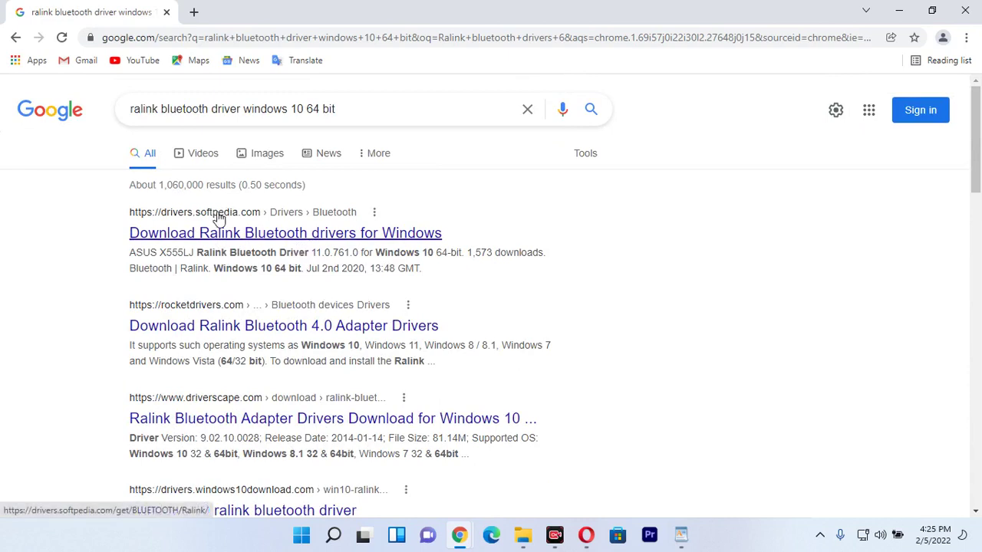
{"action": "left_click", "coordinate": [391, 242]}
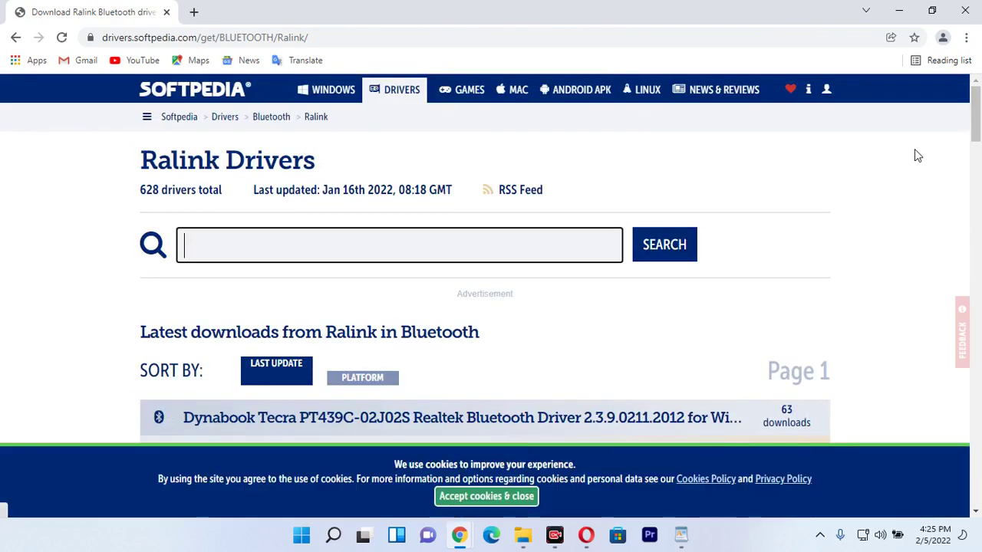
Examine the Ralink driver list for Windows 10 64-bit entries, checking each driver's supported system and download option
{"action": "left_click_drag", "start_coordinate": [977, 122], "coordinate": [978, 152]}
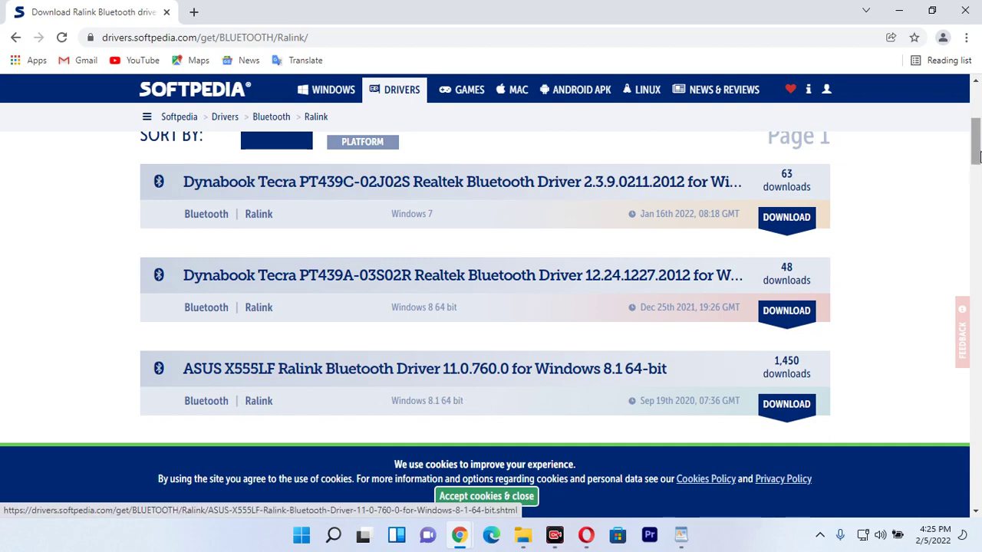
{"action": "left_click_drag", "start_coordinate": [976, 153], "coordinate": [976, 181]}
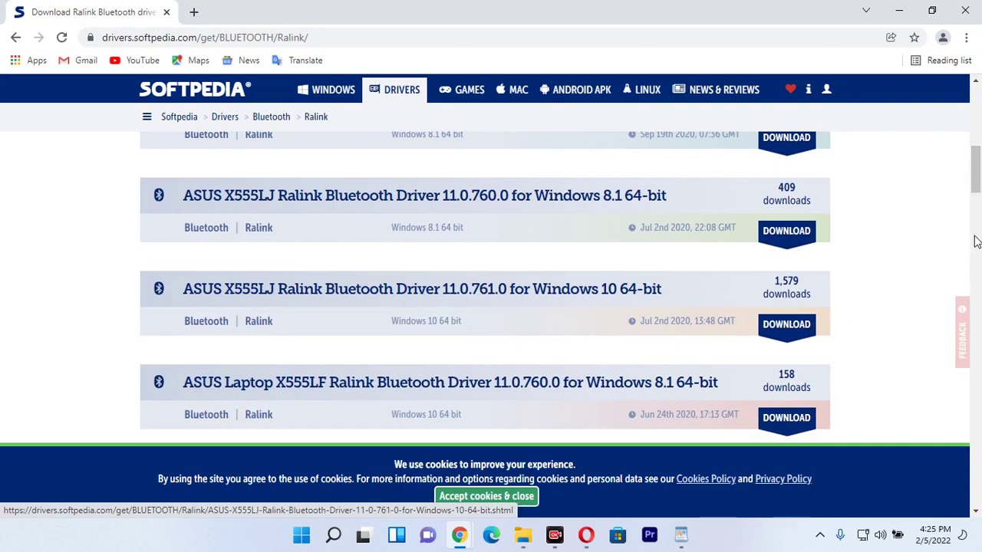
{"action": "left_click_drag", "start_coordinate": [978, 178], "coordinate": [978, 180]}
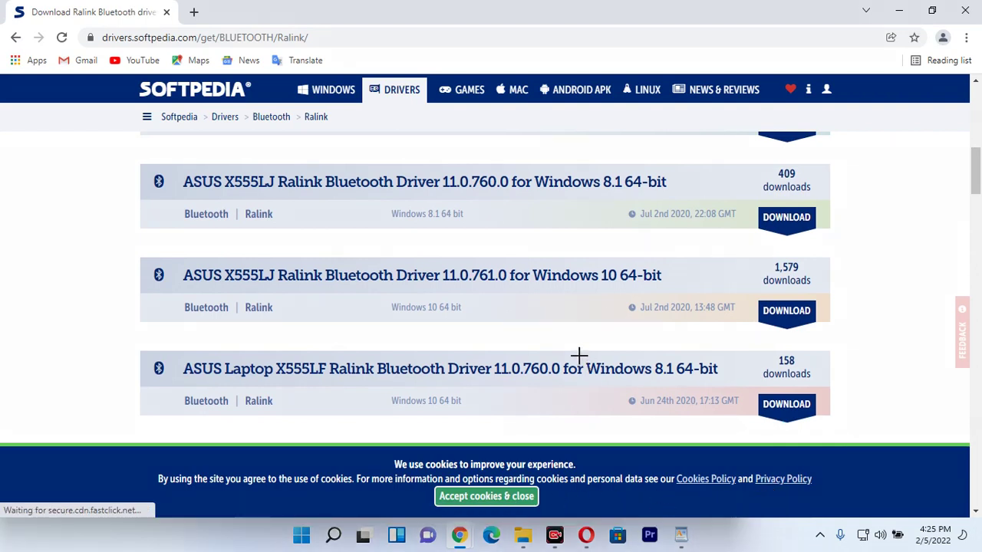
{"action": "left_click_drag", "start_coordinate": [610, 334], "coordinate": [451, 317]}
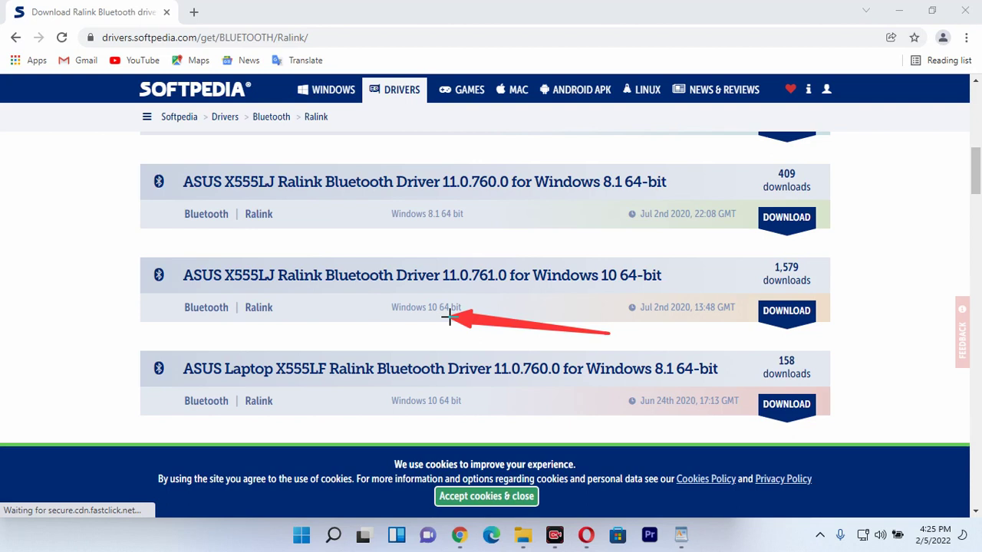
{"action": "left_click_drag", "start_coordinate": [624, 353], "coordinate": [765, 313]}
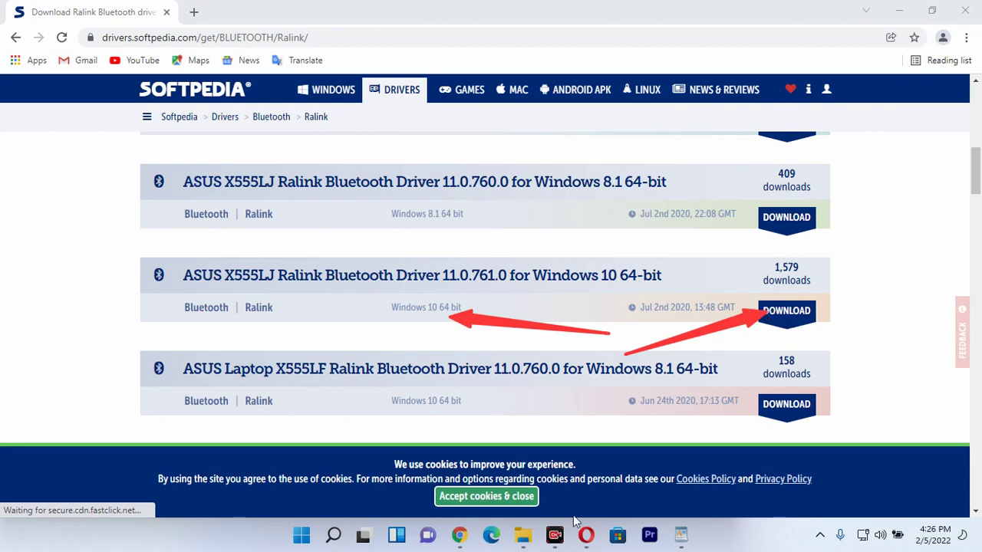
{"action": "left_click", "coordinate": [133, 241]}
{"action": "mouse_move", "coordinate": [161, 282]}
{"action": "left_mouse_down"}
{"action": "mouse_move", "coordinate": [238, 310]}
{"action": "mouse_move", "coordinate": [467, 343]}
{"action": "mouse_move", "coordinate": [695, 338]}
{"action": "left_mouse_up"}
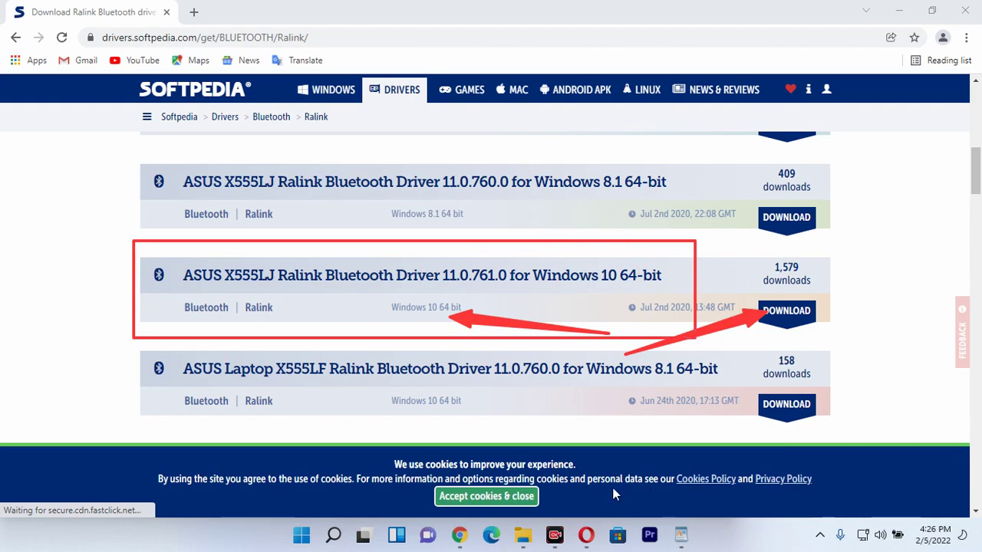
{"action": "key", "text": "Escape"}
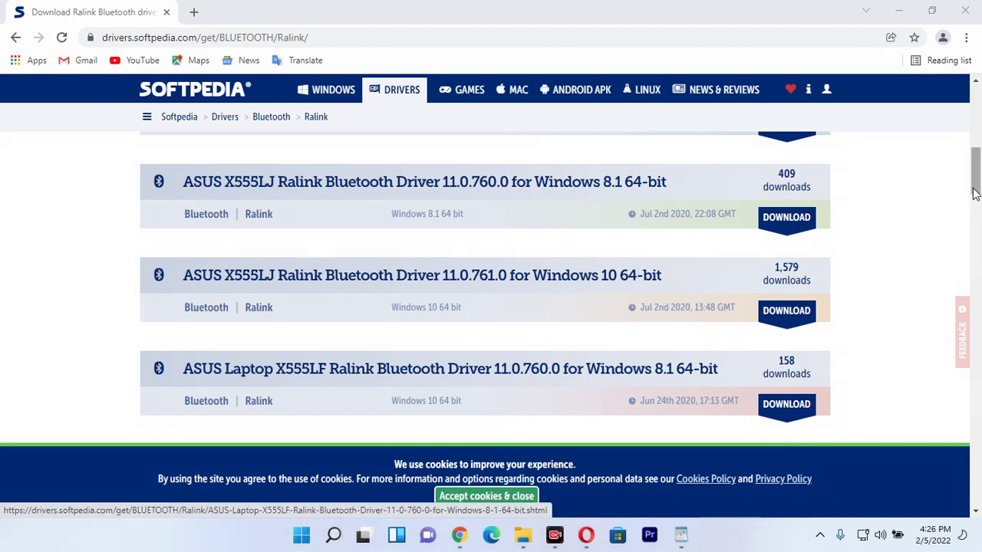
Open the download page of the ASUS Laptop X555LF Ralink Bluetooth Driver 11.0.761.0 for Windows 10 64-bit
{"action": "mouse_move", "coordinate": [977, 185]}
{"action": "left_mouse_down"}
{"action": "mouse_move", "coordinate": [978, 254]}
{"action": "mouse_move", "coordinate": [978, 211]}
{"action": "left_mouse_up"}
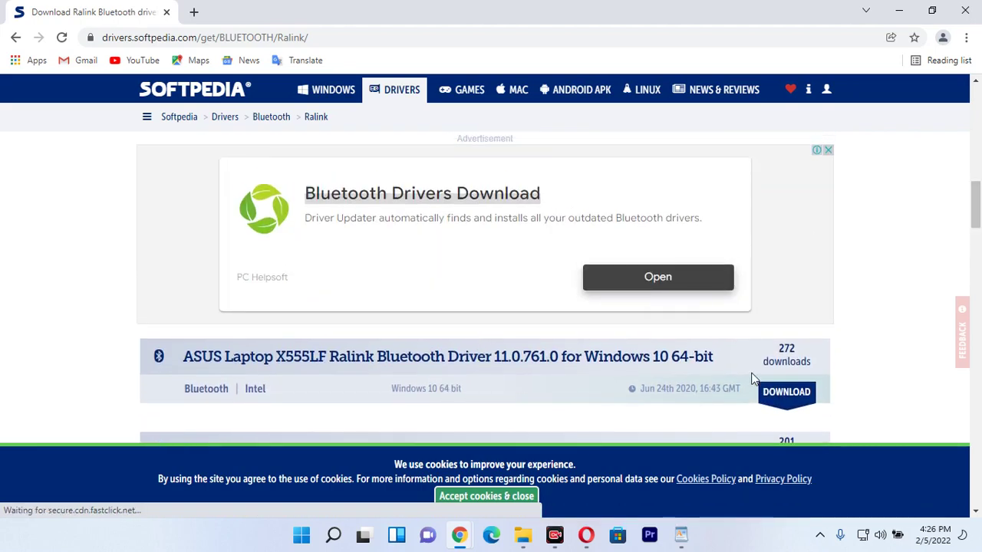
{"action": "left_click", "coordinate": [795, 398]}
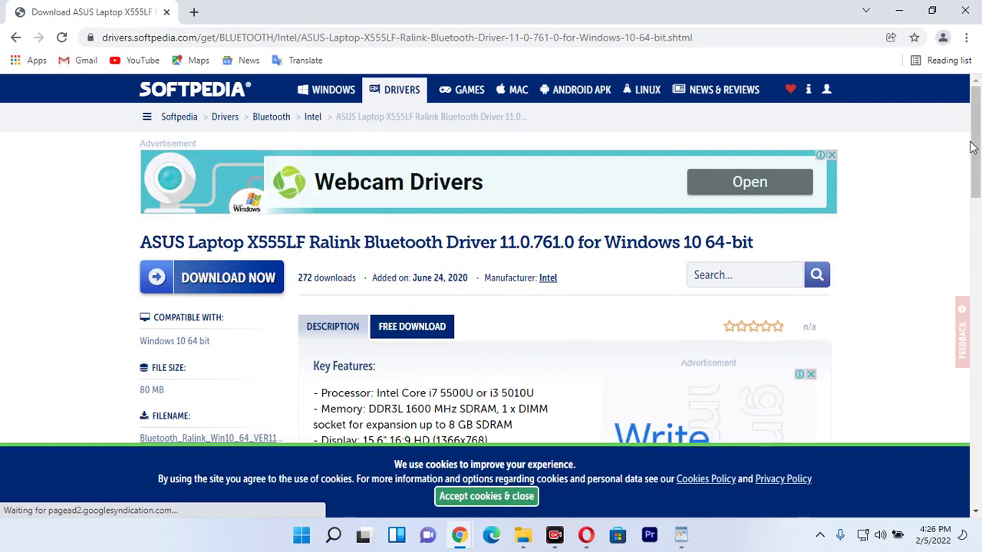
Review the driver page's key features, package description, compatibility, manufacturer and free download option
{"action": "left_click_drag", "start_coordinate": [978, 148], "coordinate": [978, 181]}
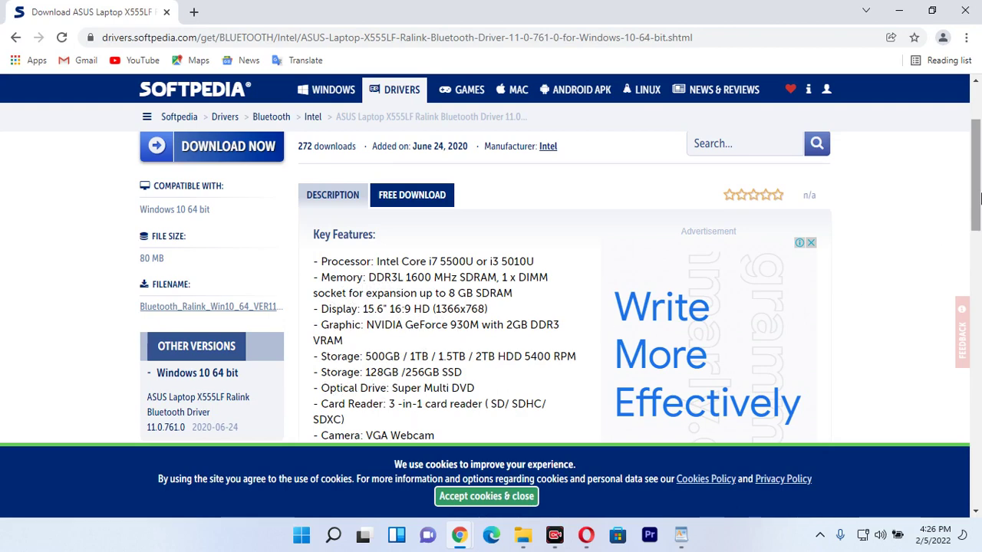
{"action": "left_click_drag", "start_coordinate": [979, 198], "coordinate": [978, 205]}
{"action": "scroll", "coordinate": [976, 236], "scroll_direction": "down", "scroll_amount": 1}
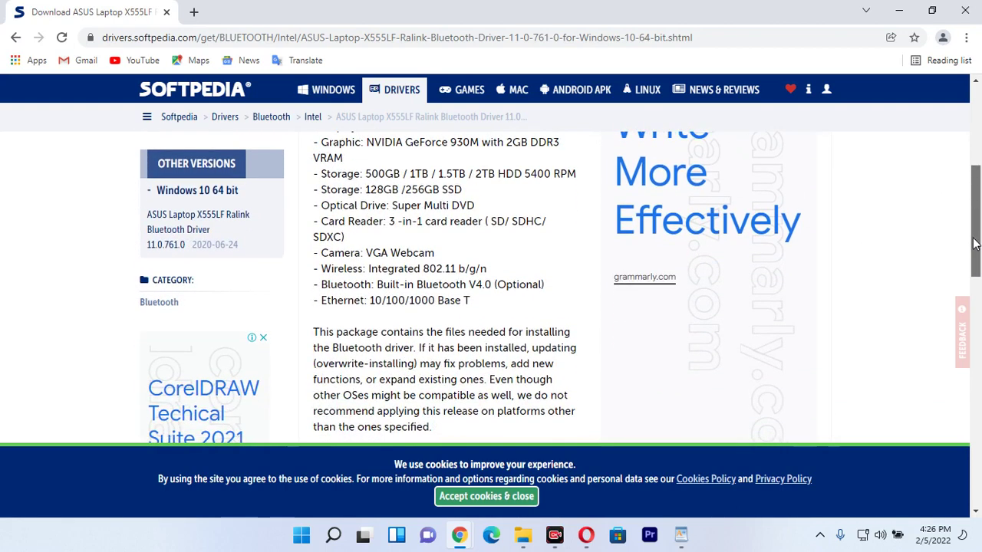
{"action": "scroll", "coordinate": [976, 230], "scroll_direction": "up", "scroll_amount": 1}
{"action": "left_click_drag", "start_coordinate": [976, 225], "coordinate": [971, 201]}
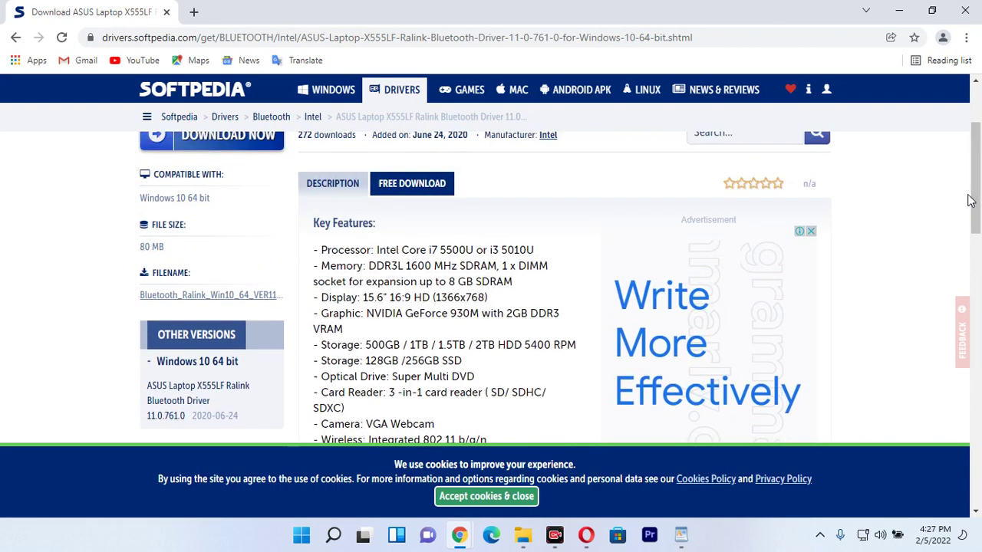
{"action": "left_click_drag", "start_coordinate": [978, 190], "coordinate": [980, 160]}
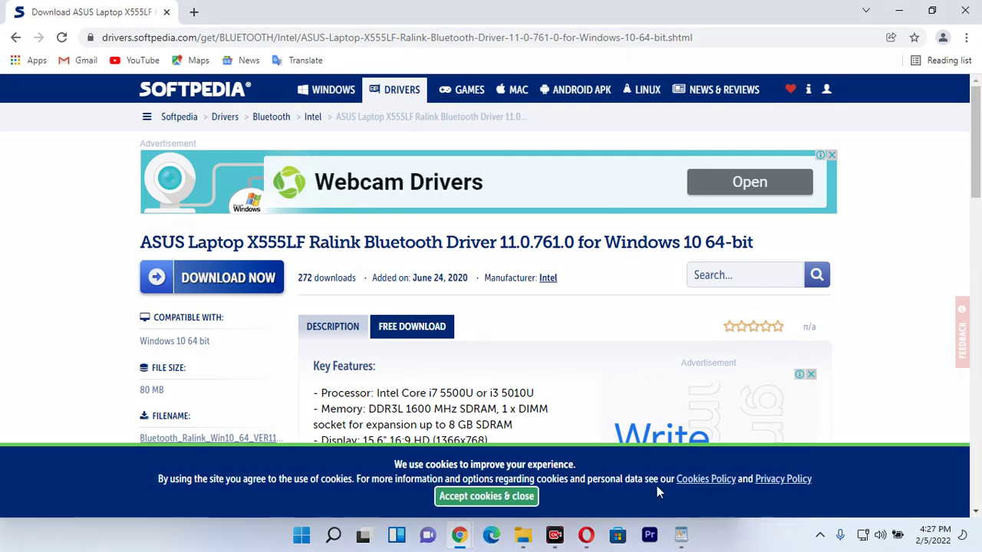
{"action": "left_click_drag", "start_coordinate": [662, 346], "coordinate": [563, 283]}
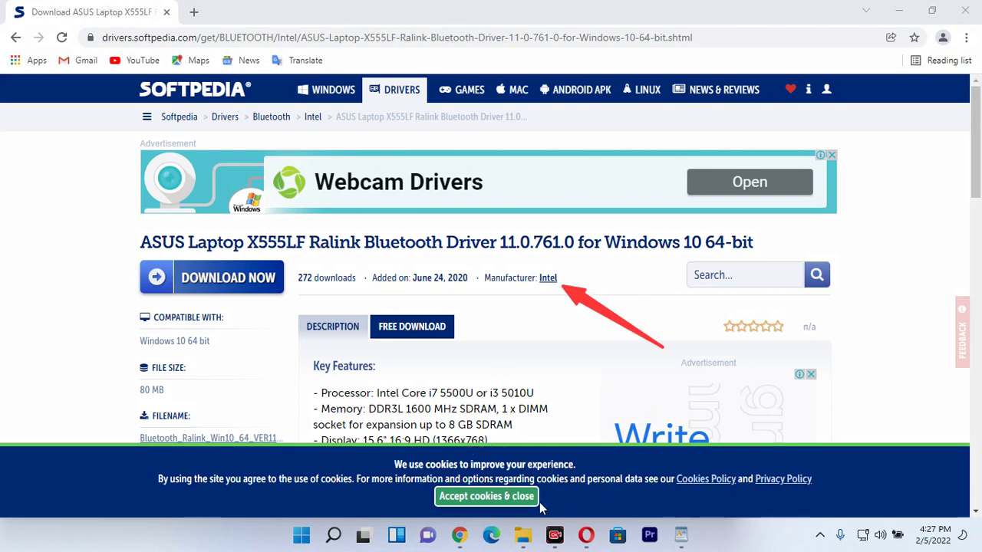
{"action": "left_click", "coordinate": [555, 535]}
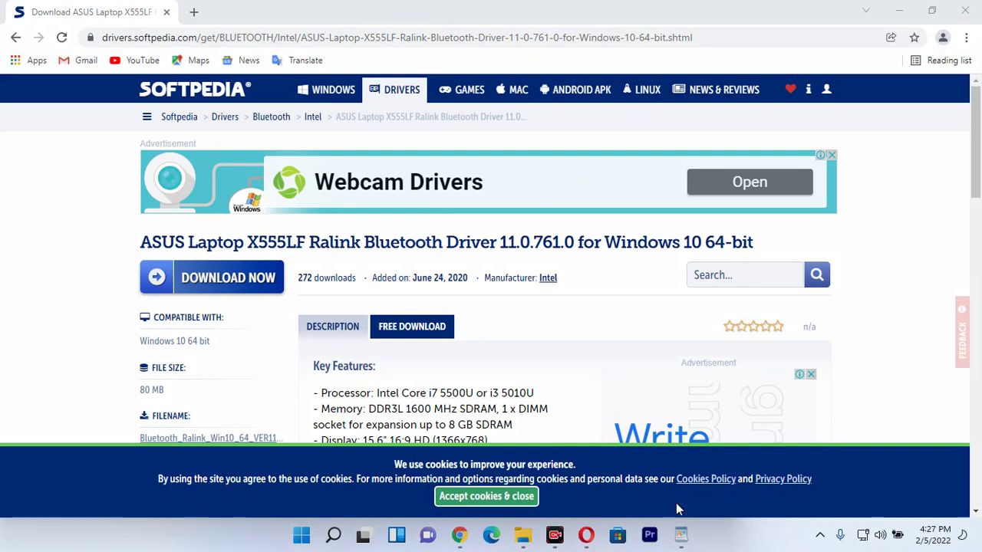
{"action": "mouse_move", "coordinate": [661, 423]}
{"action": "left_mouse_down"}
{"action": "mouse_move", "coordinate": [485, 327]}
{"action": "mouse_move", "coordinate": [461, 330]}
{"action": "left_mouse_up"}
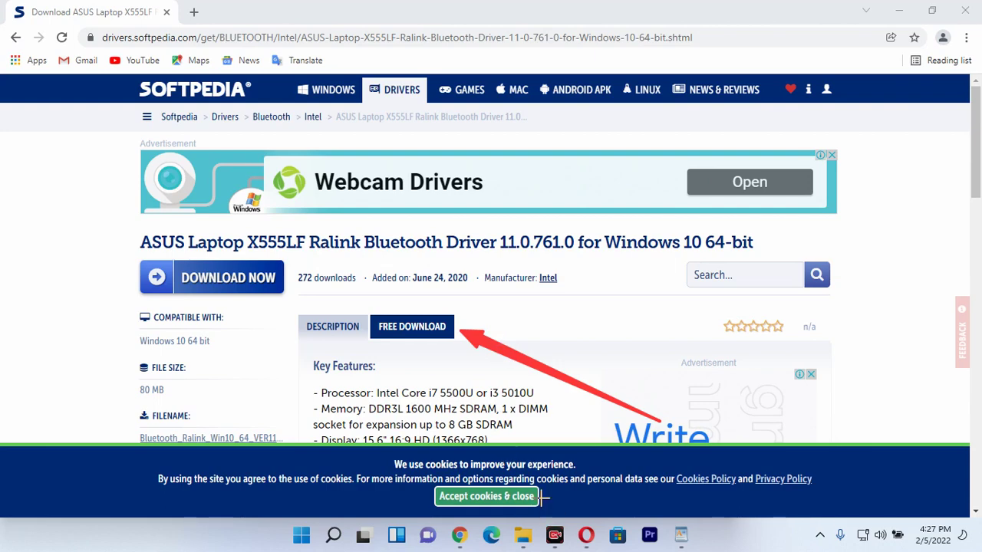
{"action": "key", "text": "Escape"}
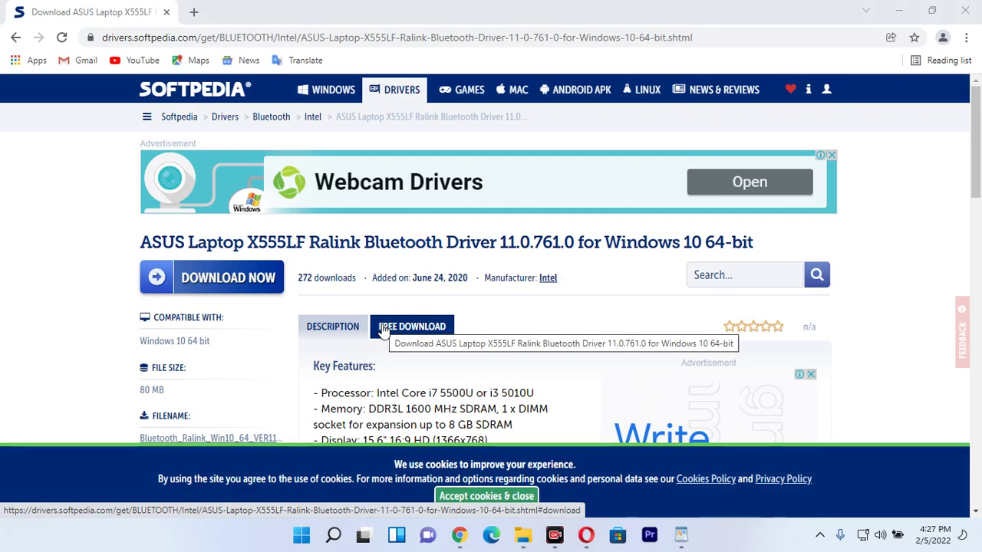
Open the free download locations for the ASUS Laptop X555LF Ralink Bluetooth driver
{"action": "left_click", "coordinate": [384, 329]}
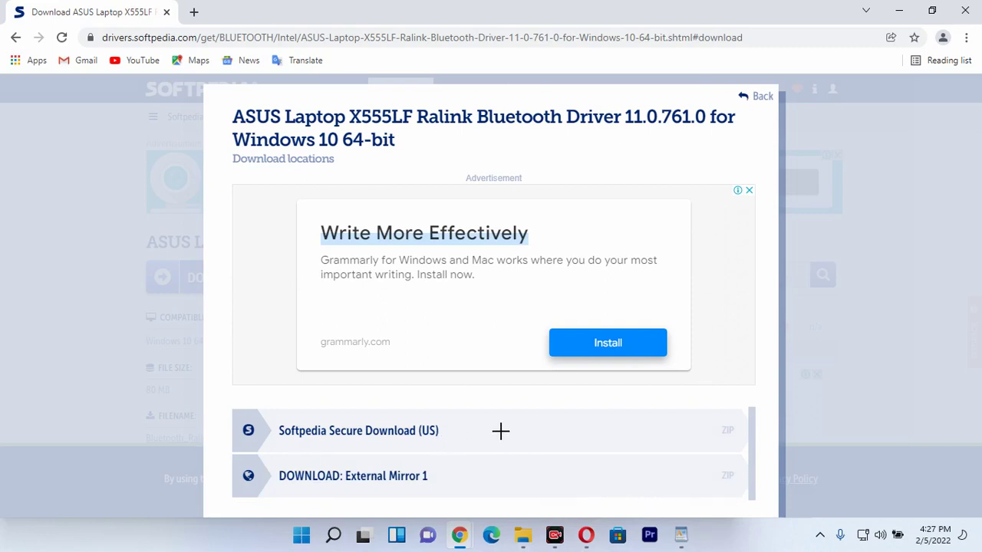
{"action": "left_click_drag", "start_coordinate": [684, 417], "coordinate": [459, 418]}
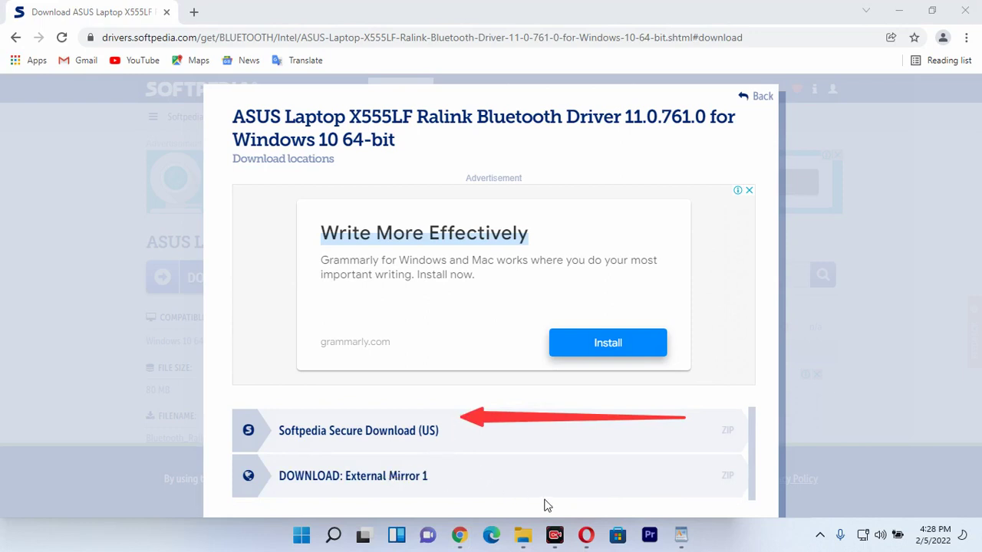
{"action": "key", "text": "Escape"}
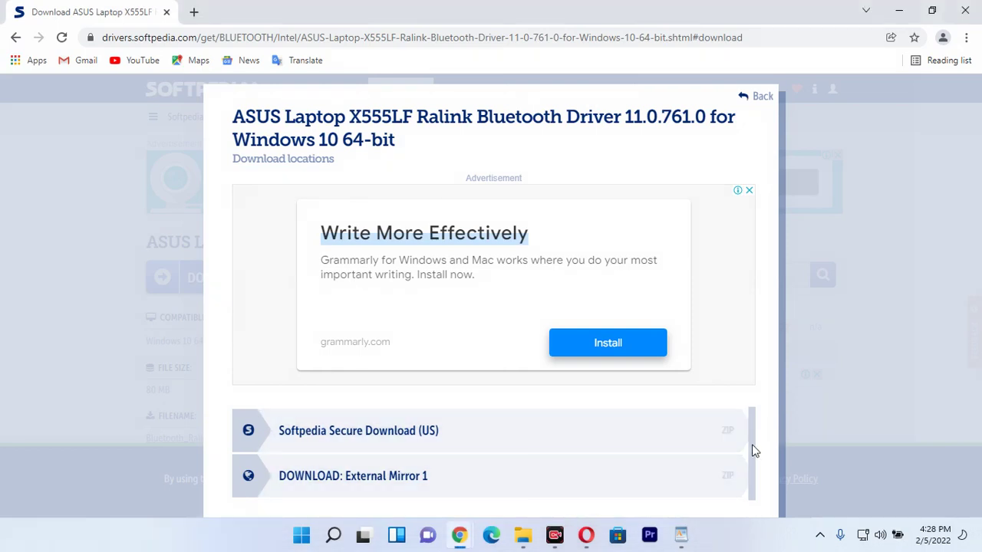
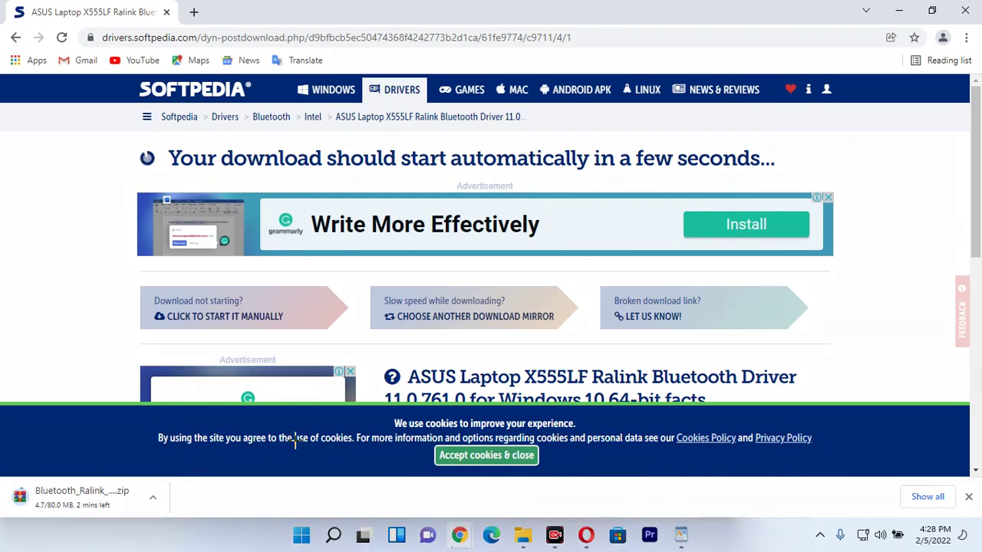
{"action": "left_click_drag", "start_coordinate": [296, 438], "coordinate": [128, 485]}
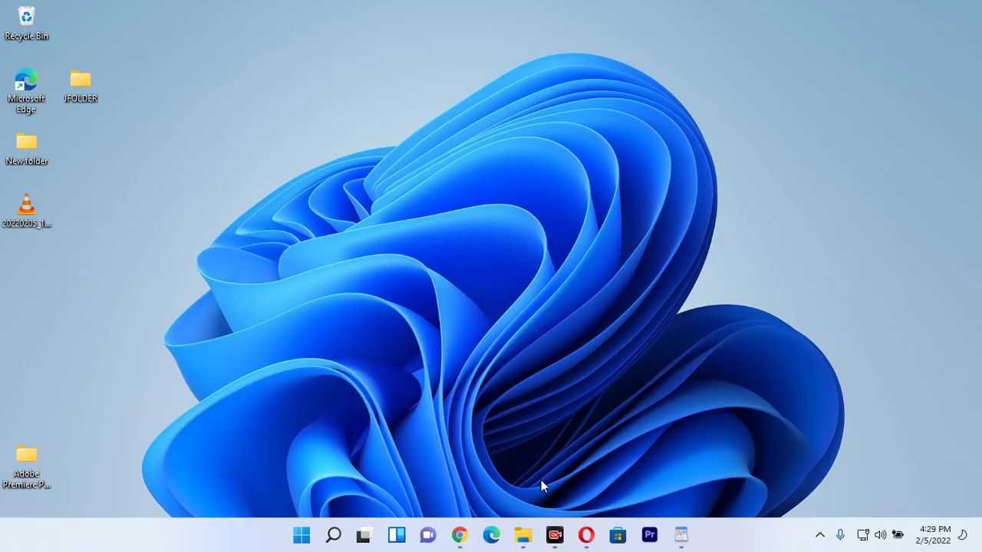
Switch to File Explorer and extract the ralink_rt3290_bluetooth_11_0_759_0_driver archive in Downloads into a folder of the same name
{"action": "left_click", "coordinate": [523, 535]}
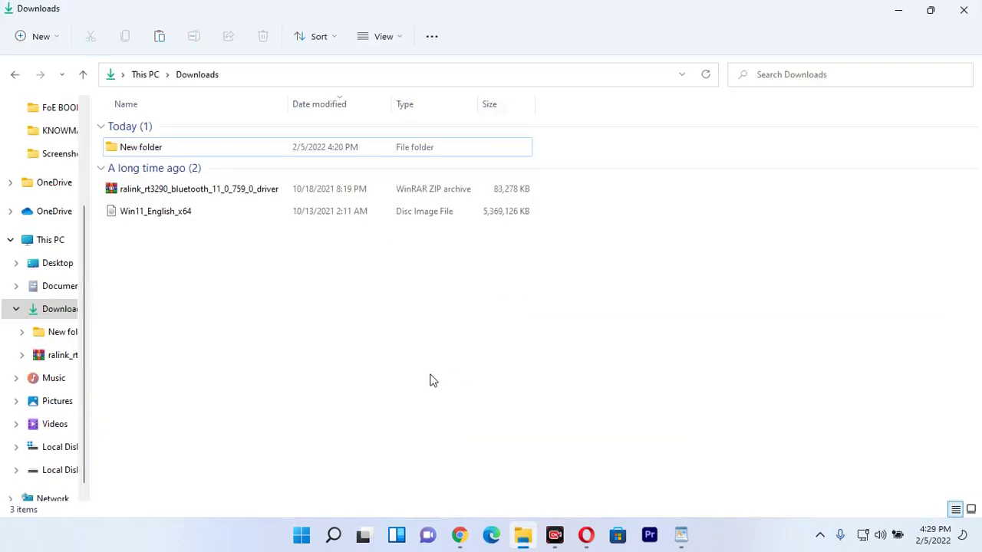
{"action": "scroll", "coordinate": [87, 203], "scroll_direction": "up", "scroll_amount": 2}
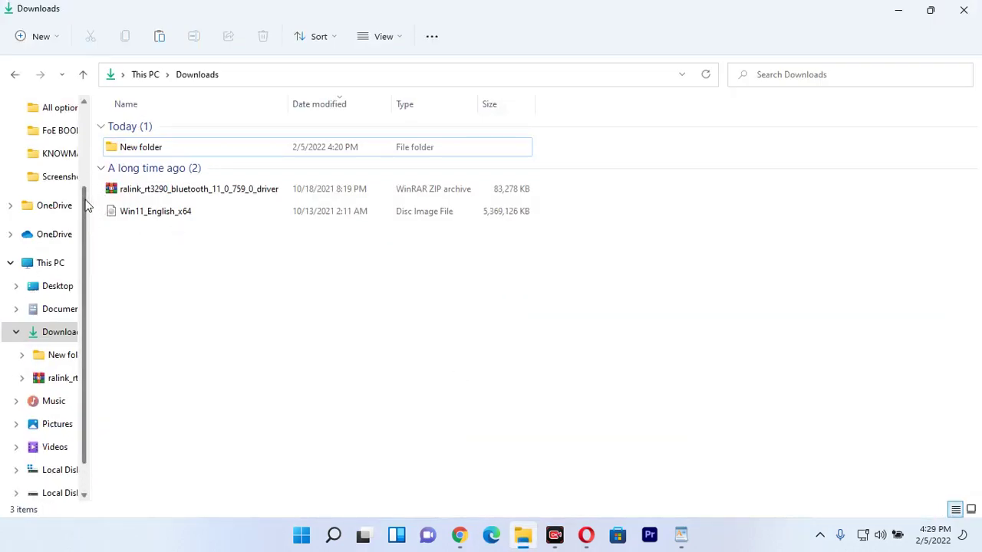
{"action": "scroll", "coordinate": [90, 203], "scroll_direction": "down", "scroll_amount": 1}
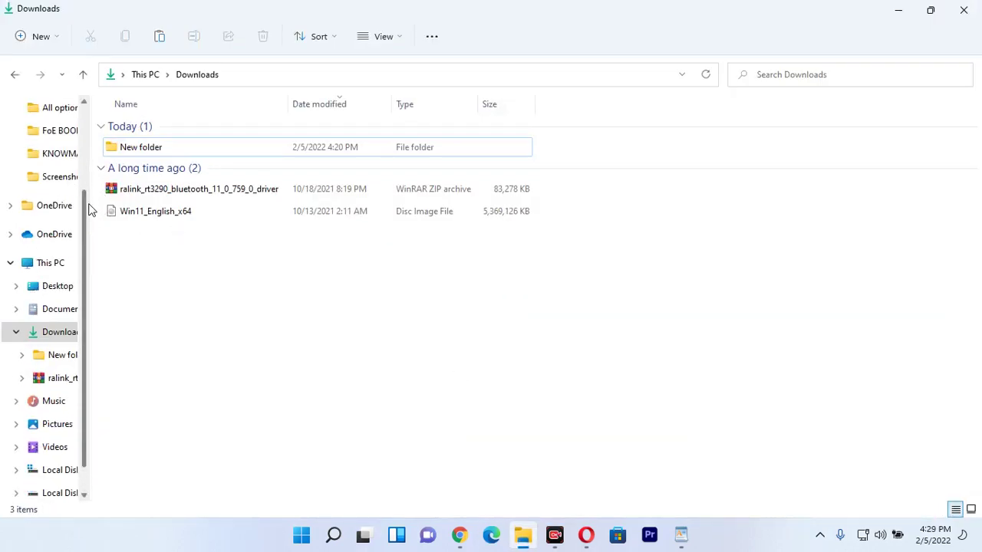
{"action": "right_click", "coordinate": [220, 196]}
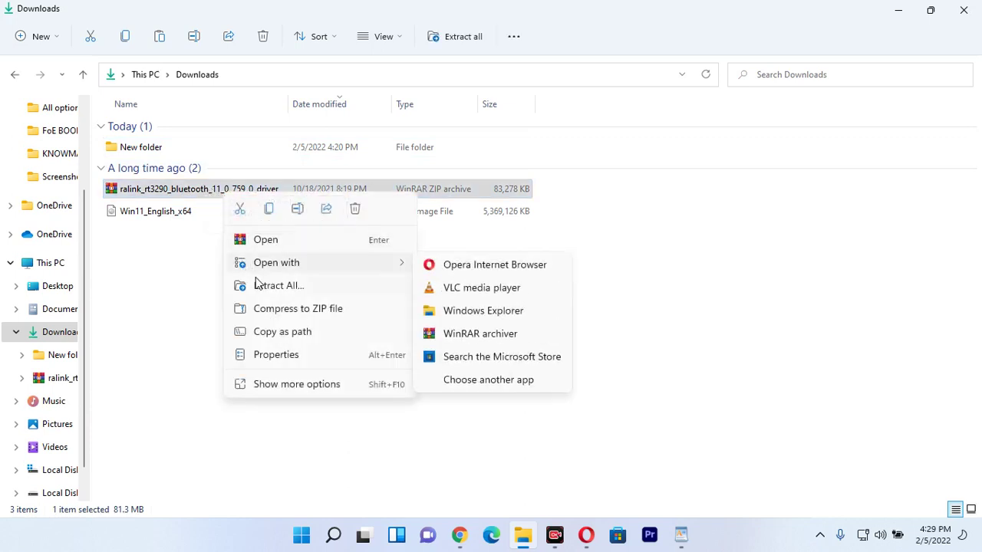
{"action": "left_click", "coordinate": [298, 387]}
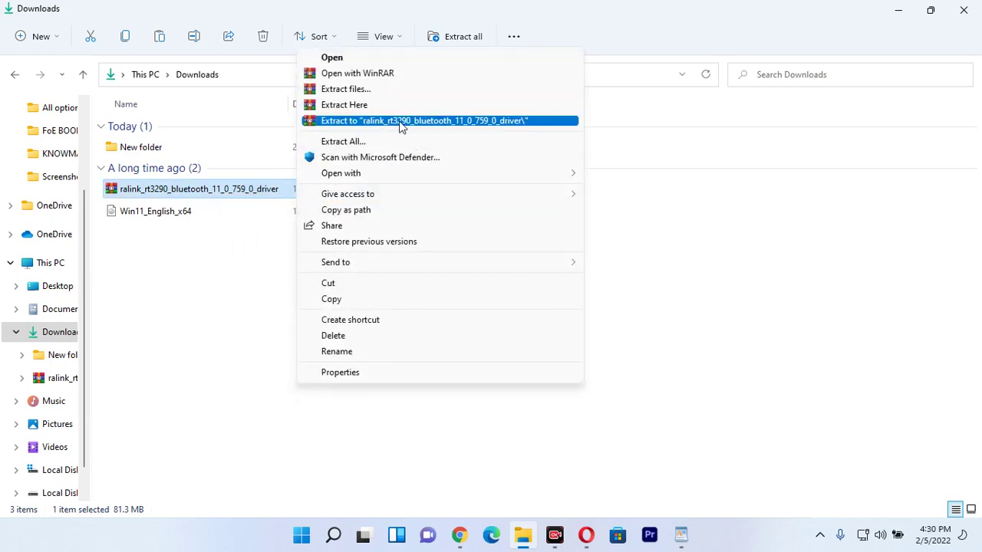
{"action": "left_click", "coordinate": [458, 125]}
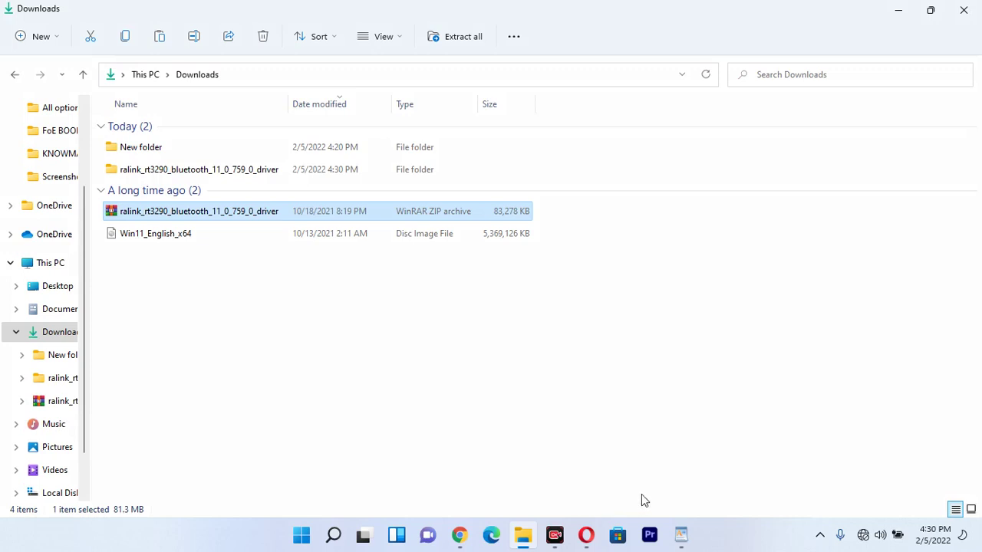
{"action": "left_click", "coordinate": [682, 535]}
{"action": "left_click_drag", "start_coordinate": [629, 205], "coordinate": [368, 169]}
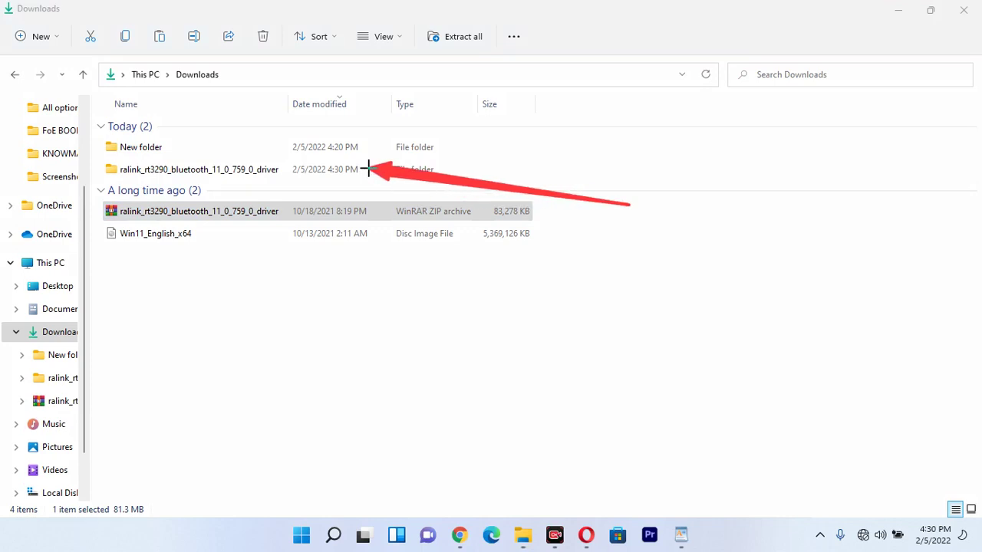
{"action": "left_click_drag", "start_coordinate": [581, 261], "coordinate": [495, 221]}
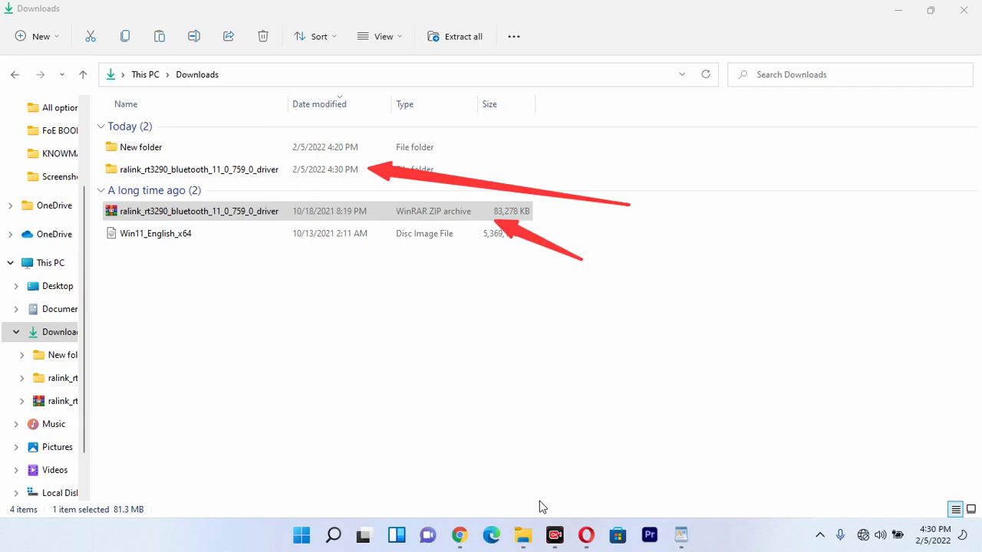
{"action": "key", "text": "Escape"}
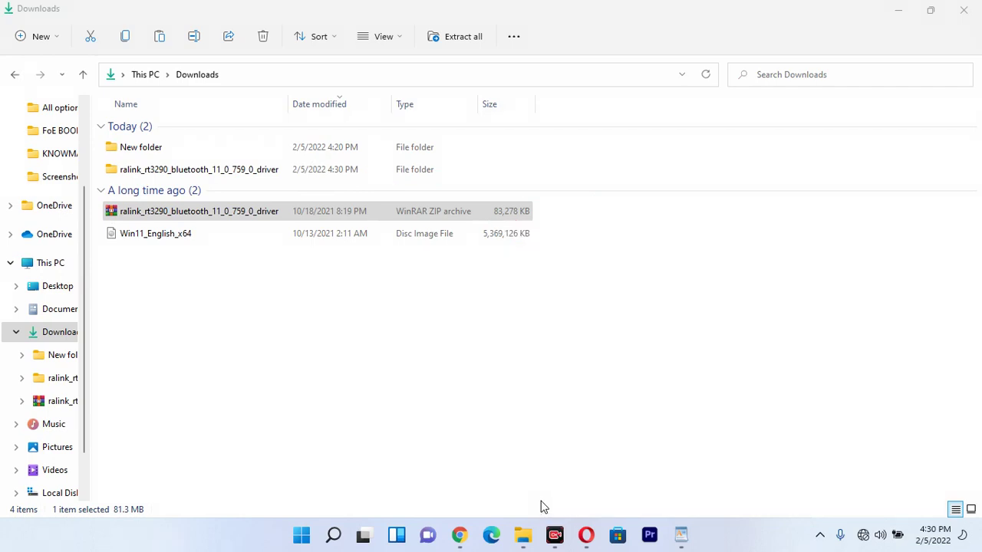
Open the ralink_bt_64_1107590 folder inside the extracted ralink_rt3290_bluetooth_11_0_759_0_driver folder
{"action": "left_click", "coordinate": [196, 175]}
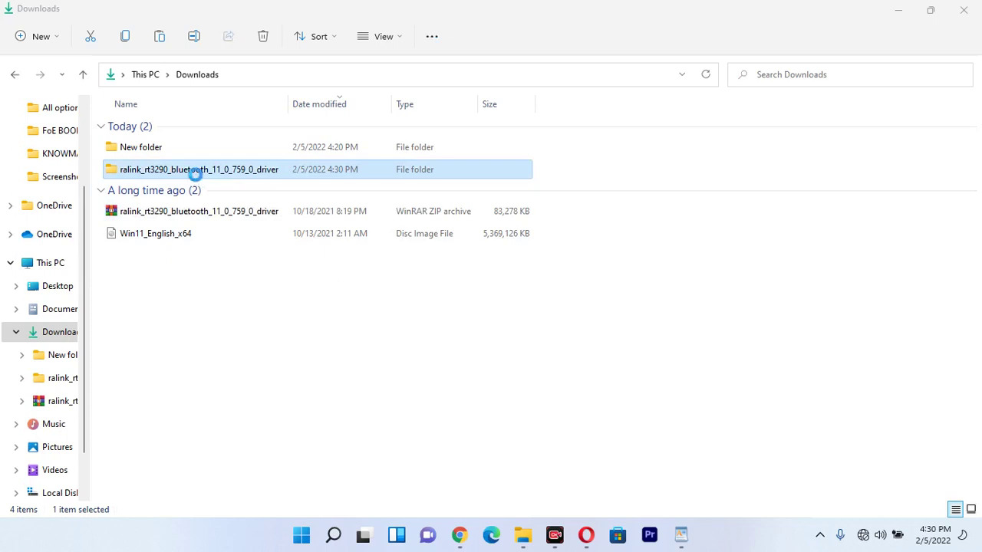
{"action": "double_click", "coordinate": [196, 175]}
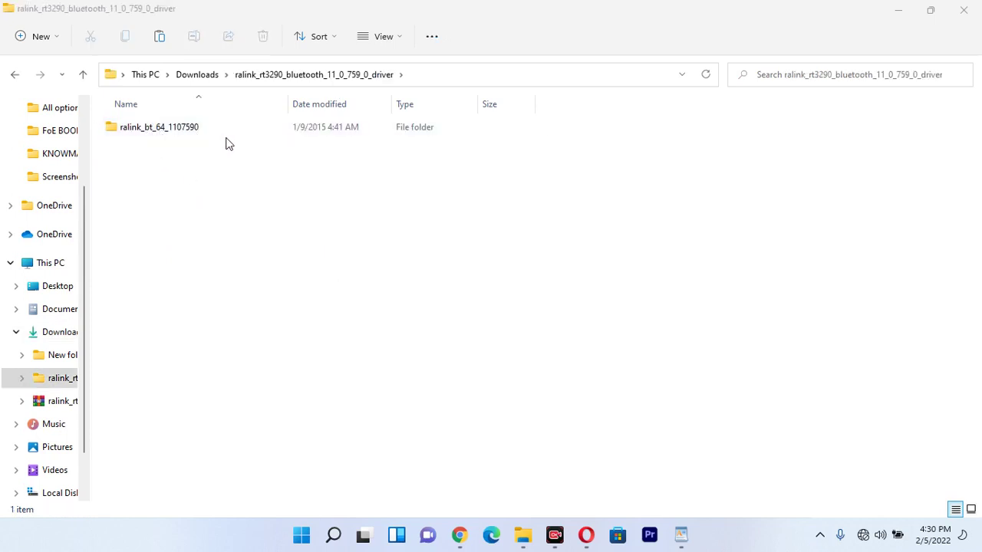
{"action": "double_click", "coordinate": [182, 135]}
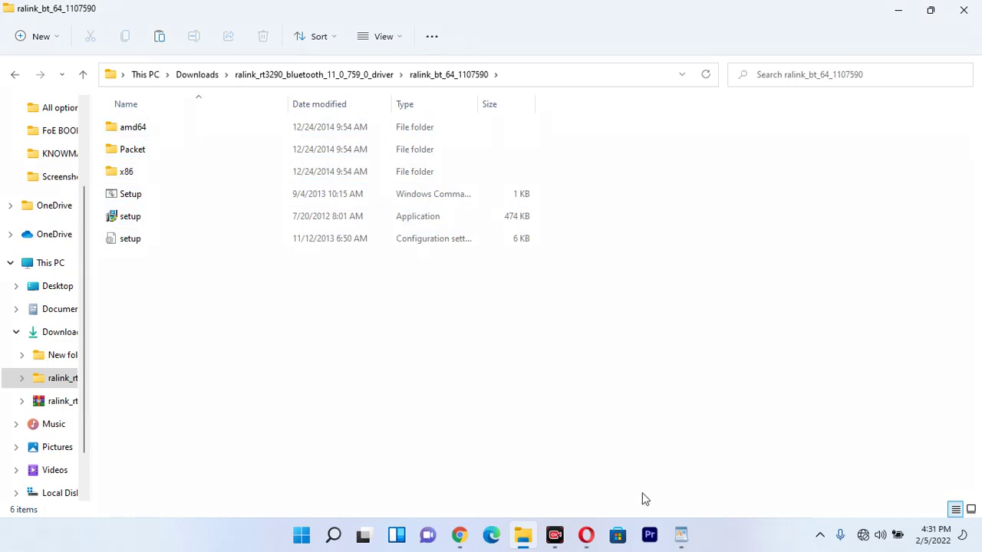
{"action": "left_click", "coordinate": [243, 241]}
{"action": "left_click_drag", "start_coordinate": [194, 227], "coordinate": [142, 219]}
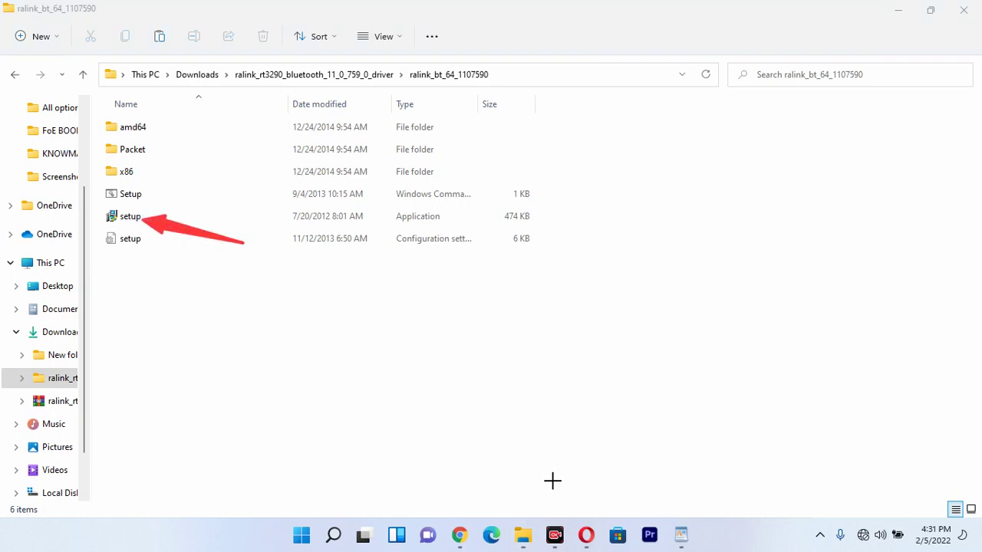
Run the setup application in the ralink_bt_64_1107590 folder as administrator
{"action": "left_click", "coordinate": [126, 217]}
{"action": "right_click", "coordinate": [126, 219]}
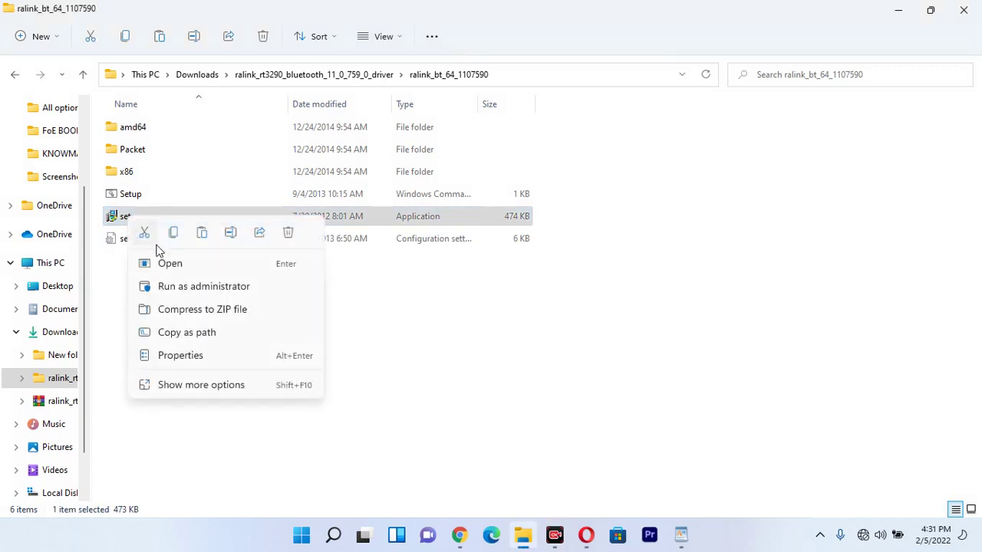
{"action": "left_click", "coordinate": [193, 287]}
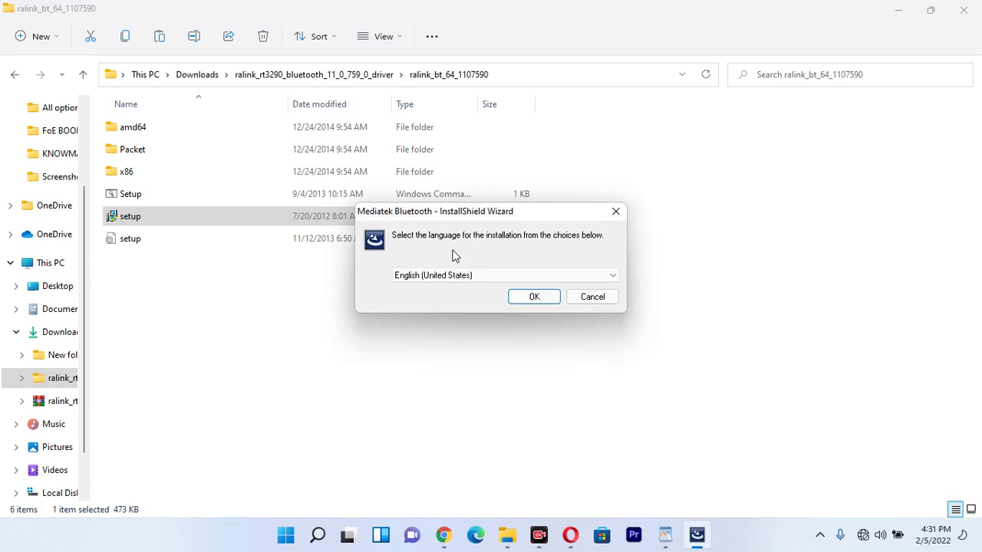
Choose English (United States) as the installation language for Mediatek Bluetooth and confirm it
{"action": "left_click", "coordinate": [548, 278]}
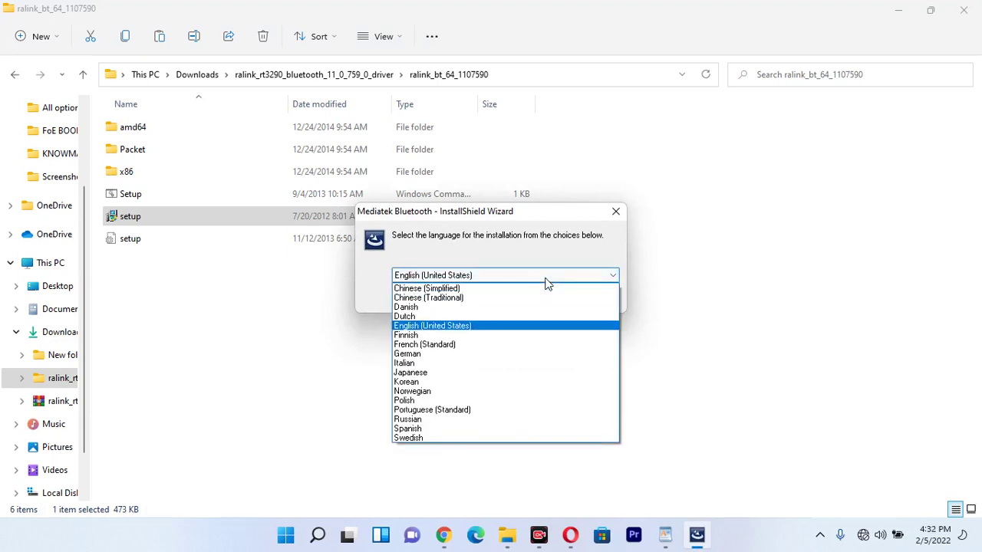
{"action": "left_click", "coordinate": [545, 280]}
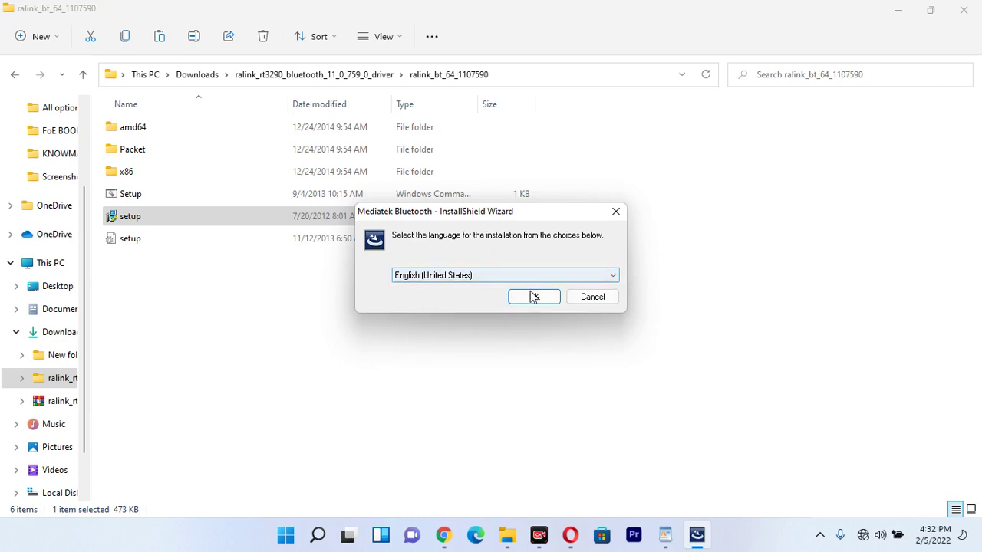
{"action": "left_click", "coordinate": [532, 296]}
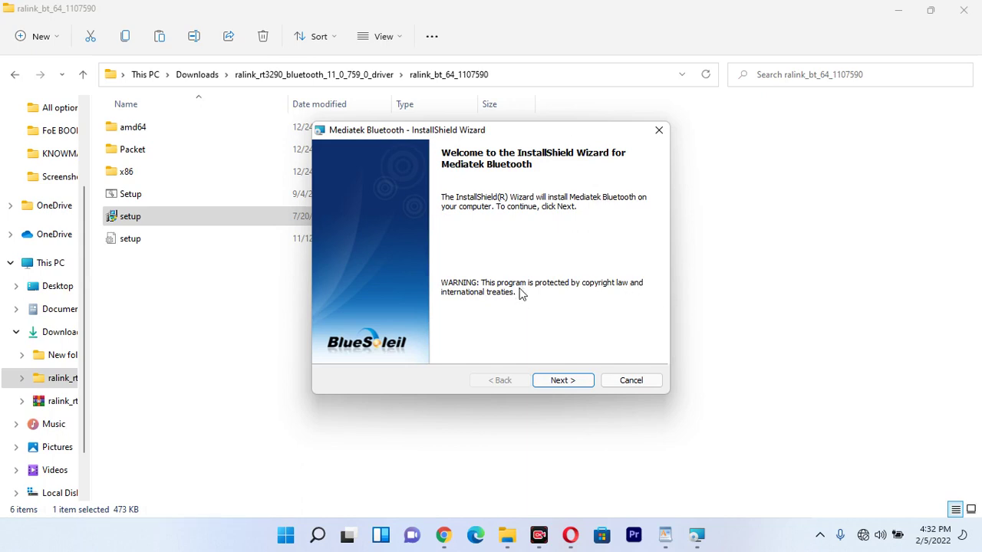
Install Mediatek Bluetooth to the default Ralink Bluetooth Stack folder and finish the installation wizard
{"action": "left_click", "coordinate": [563, 381]}
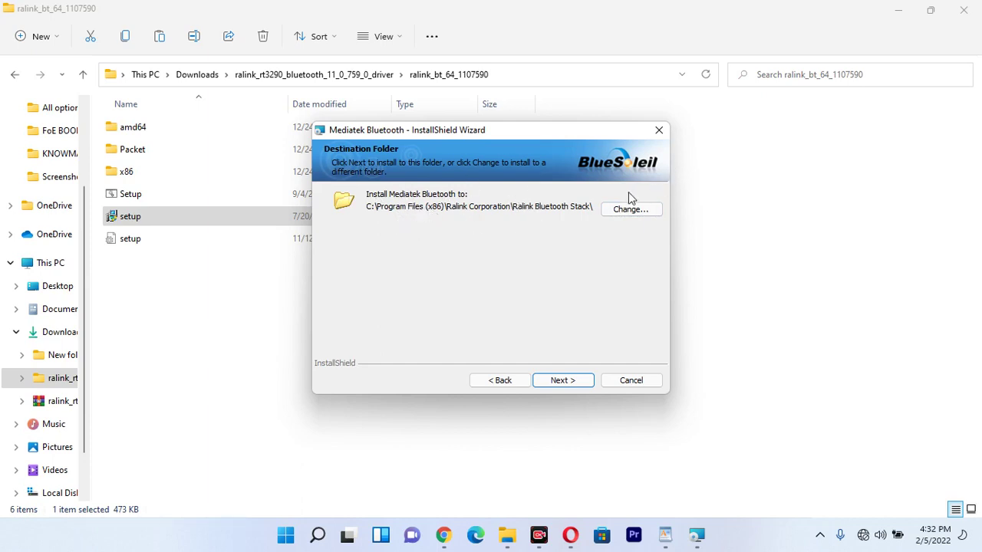
{"action": "left_click", "coordinate": [566, 379]}
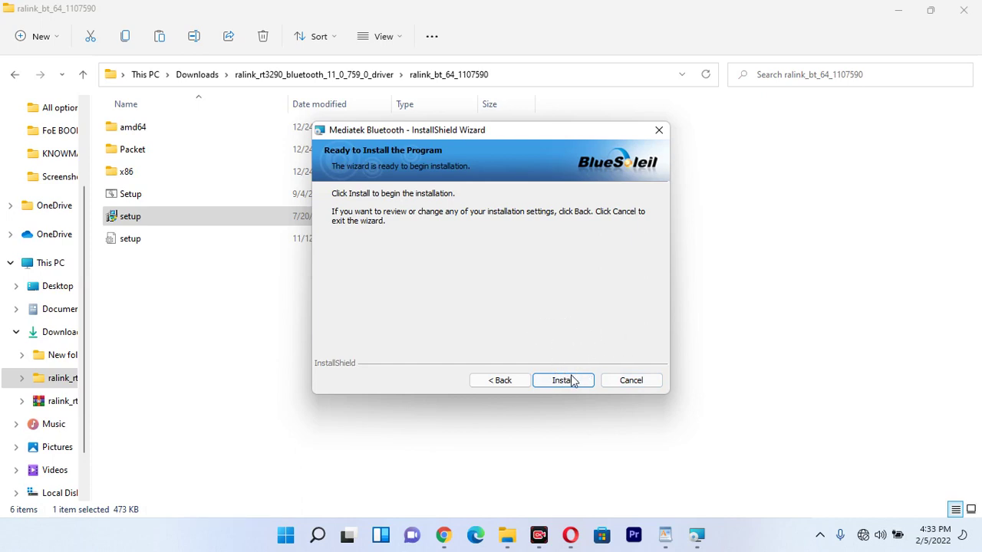
{"action": "left_click", "coordinate": [568, 381]}
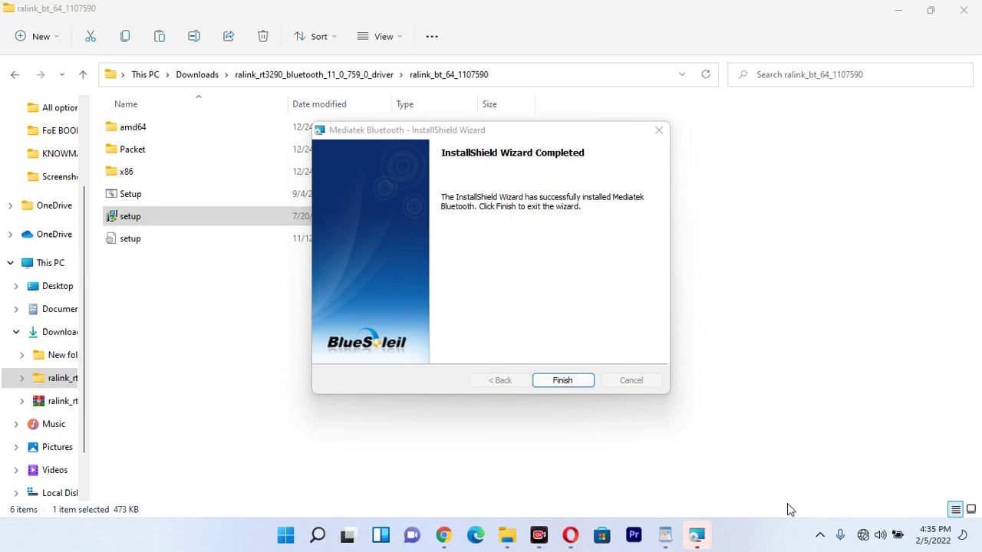
{"action": "left_click", "coordinate": [564, 381]}
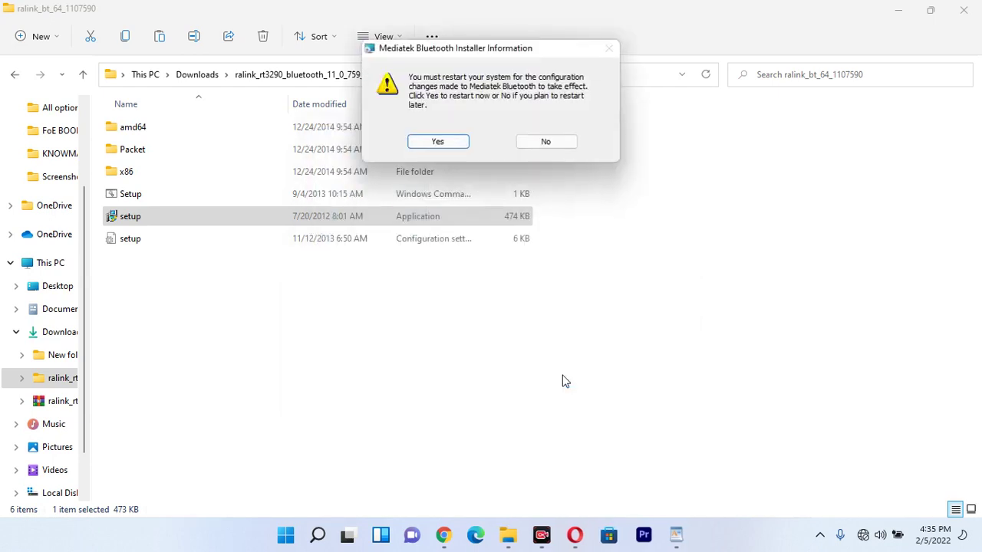